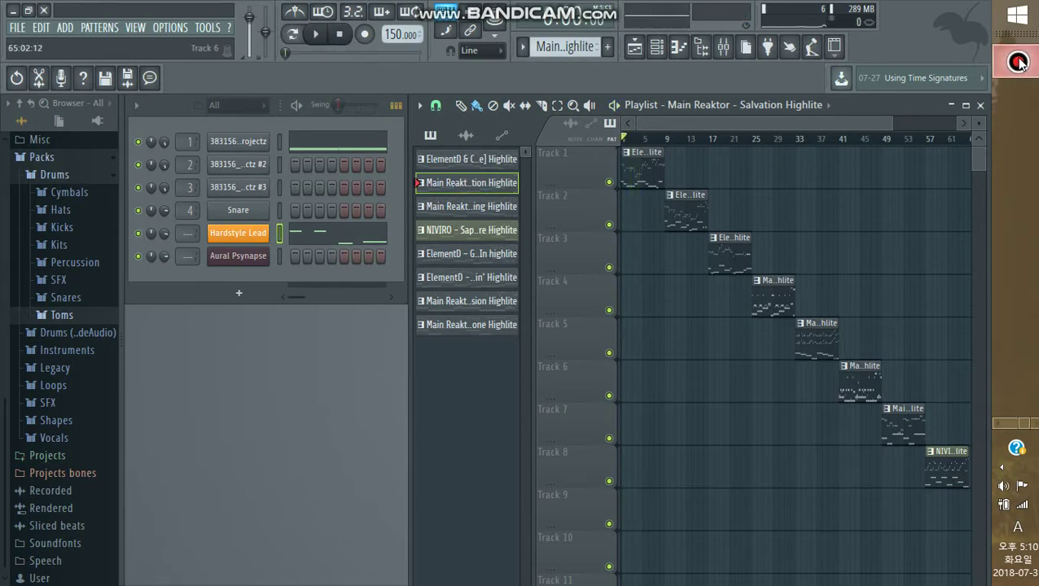
{"action": "key", "text": "alt+Tab"}
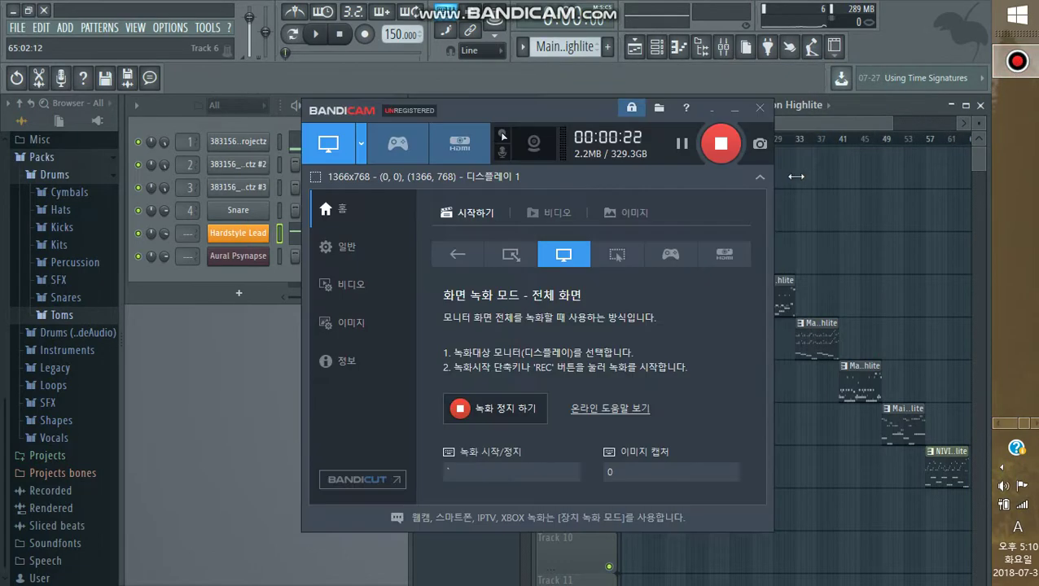
{"action": "left_click", "coordinate": [734, 111]}
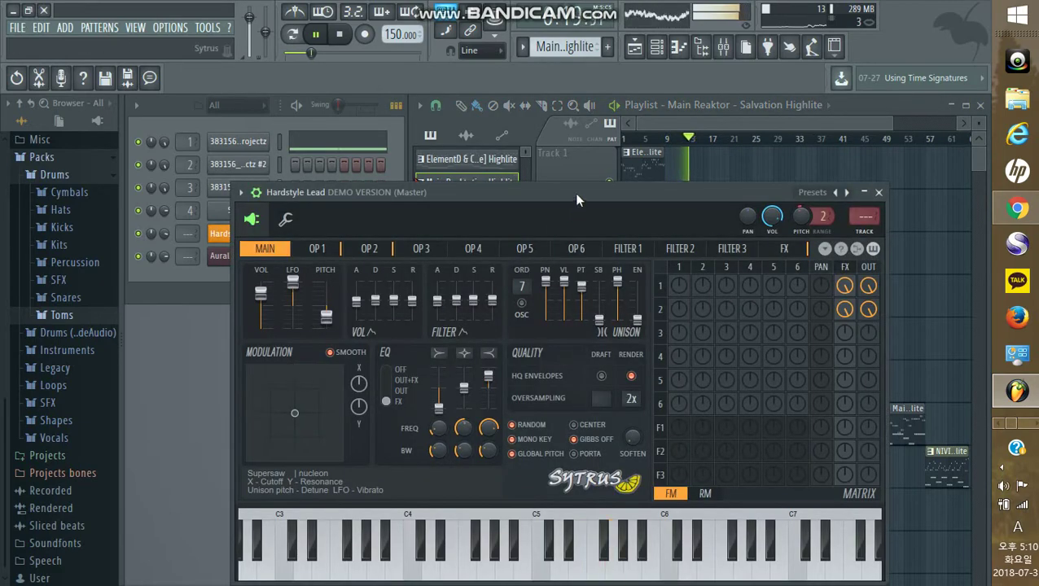
Inspect the Hardstyle Lead synth's main and operator settings, including OP 2's volume envelope, and close the plugin window.
{"action": "left_click_drag", "start_coordinate": [576, 197], "coordinate": [508, 184]}
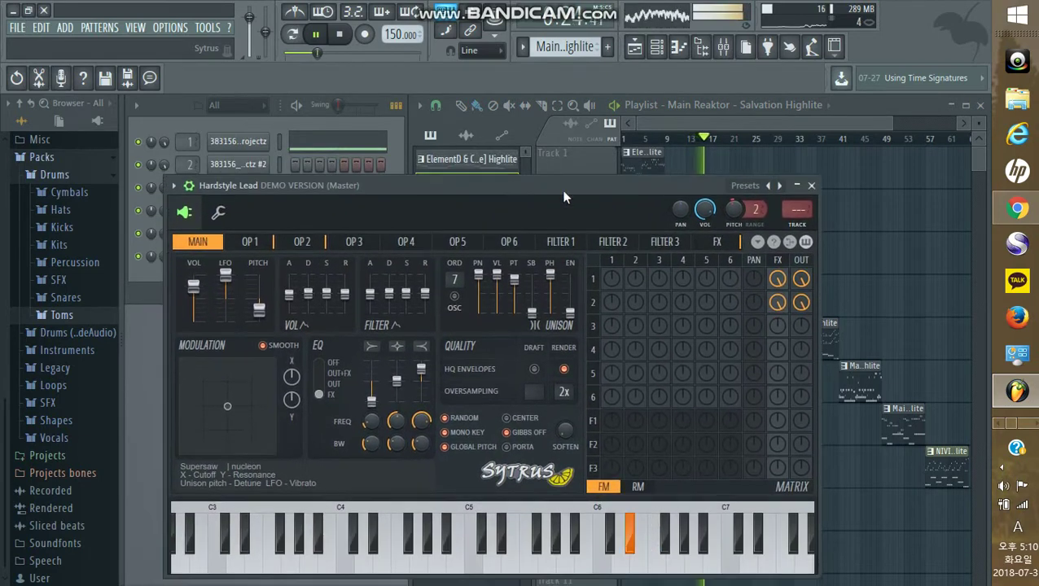
{"action": "left_click", "coordinate": [811, 186]}
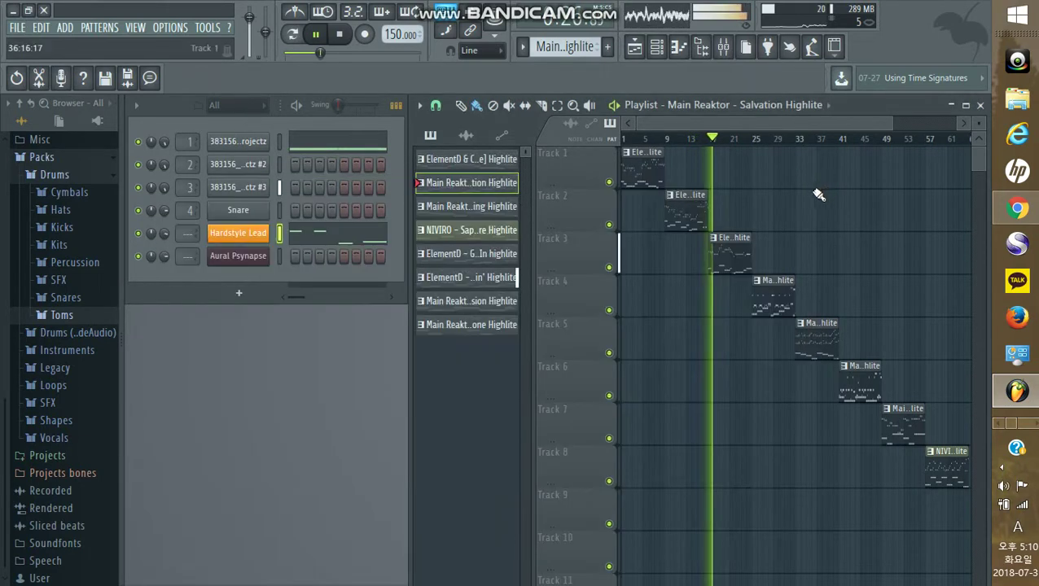
{"action": "left_click", "coordinate": [253, 237]}
{"action": "left_click_drag", "start_coordinate": [346, 186], "coordinate": [306, 107]}
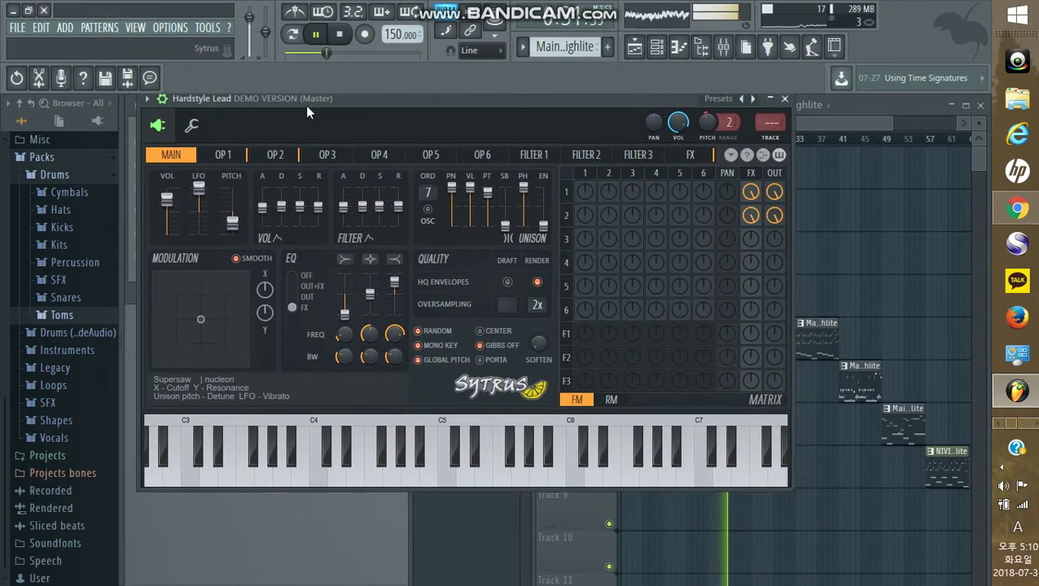
{"action": "left_click", "coordinate": [220, 156]}
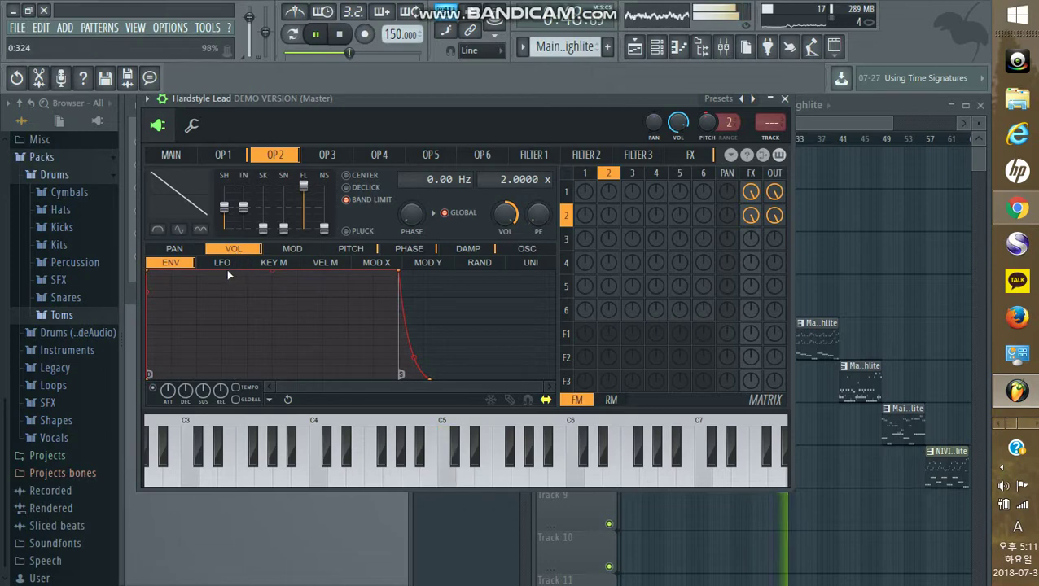
{"action": "left_click", "coordinate": [784, 98]}
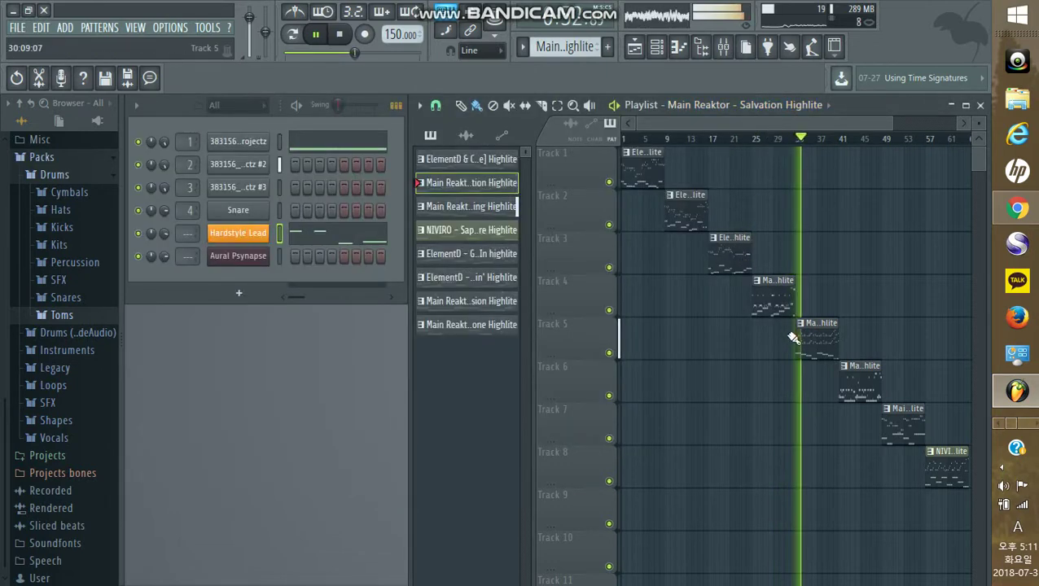
Examine the kick notes of the Track 5 pattern clip in the piano roll across all its bars, and close the editor.
{"action": "double_click", "coordinate": [811, 347]}
{"action": "scroll", "coordinate": [681, 242], "scroll_direction": "up", "scroll_amount": 4}
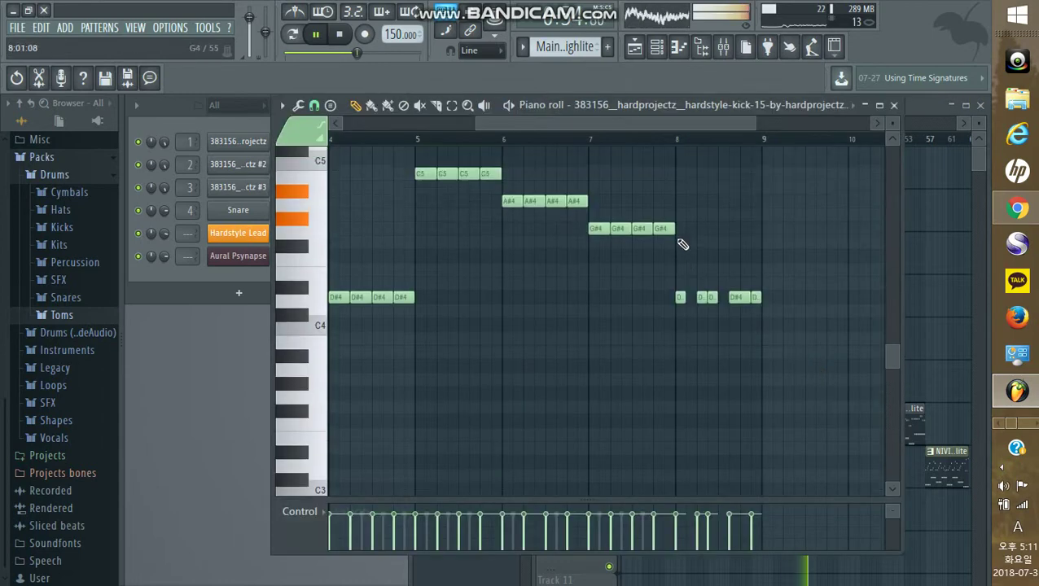
{"action": "scroll", "coordinate": [681, 242], "scroll_direction": "down", "scroll_amount": 1}
{"action": "scroll", "coordinate": [682, 243], "scroll_direction": "down", "scroll_amount": 1}
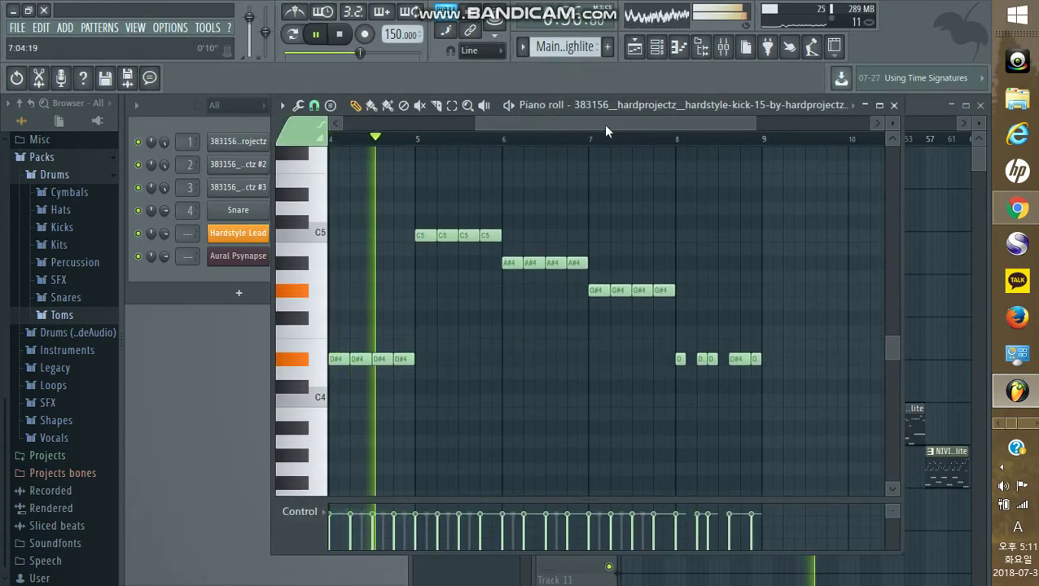
{"action": "left_click_drag", "start_coordinate": [605, 126], "coordinate": [468, 125]}
{"action": "left_click_drag", "start_coordinate": [624, 125], "coordinate": [823, 248]}
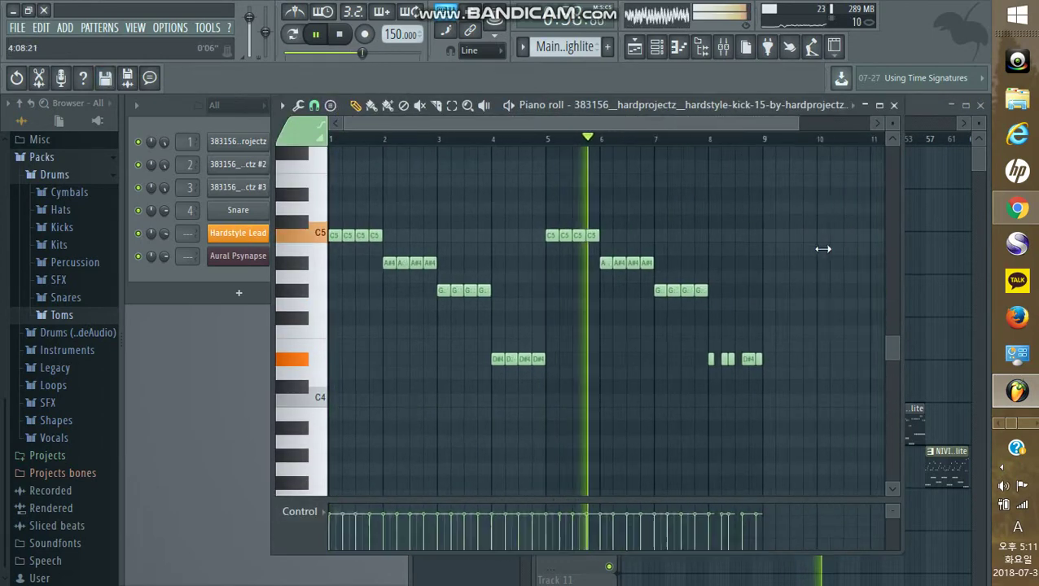
{"action": "scroll", "coordinate": [800, 250], "scroll_direction": "up", "scroll_amount": 5}
{"action": "scroll", "coordinate": [799, 249], "scroll_direction": "down", "scroll_amount": 3}
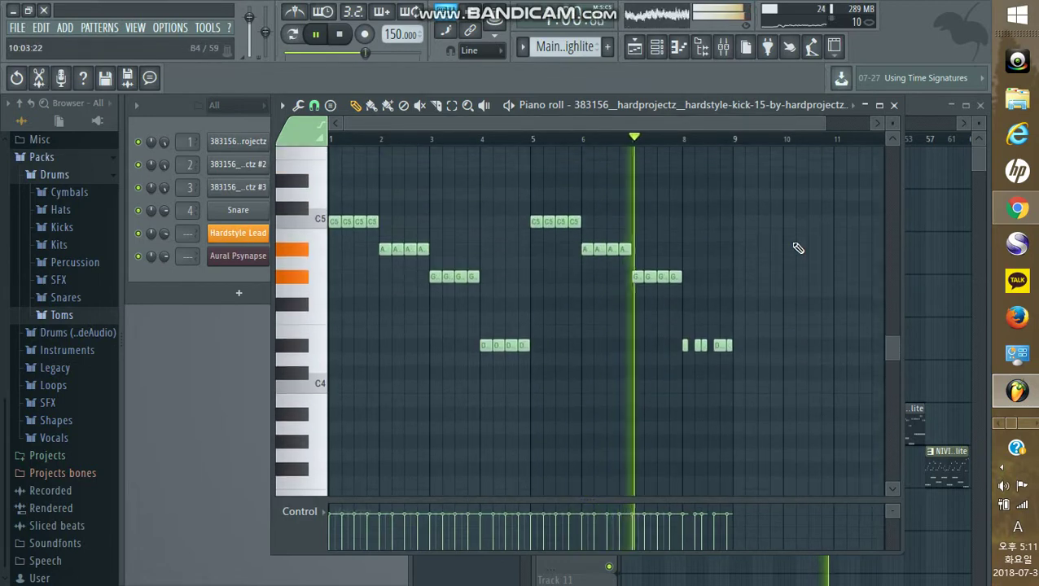
{"action": "scroll", "coordinate": [798, 249], "scroll_direction": "up", "scroll_amount": 4}
{"action": "scroll", "coordinate": [797, 249], "scroll_direction": "up", "scroll_amount": 4}
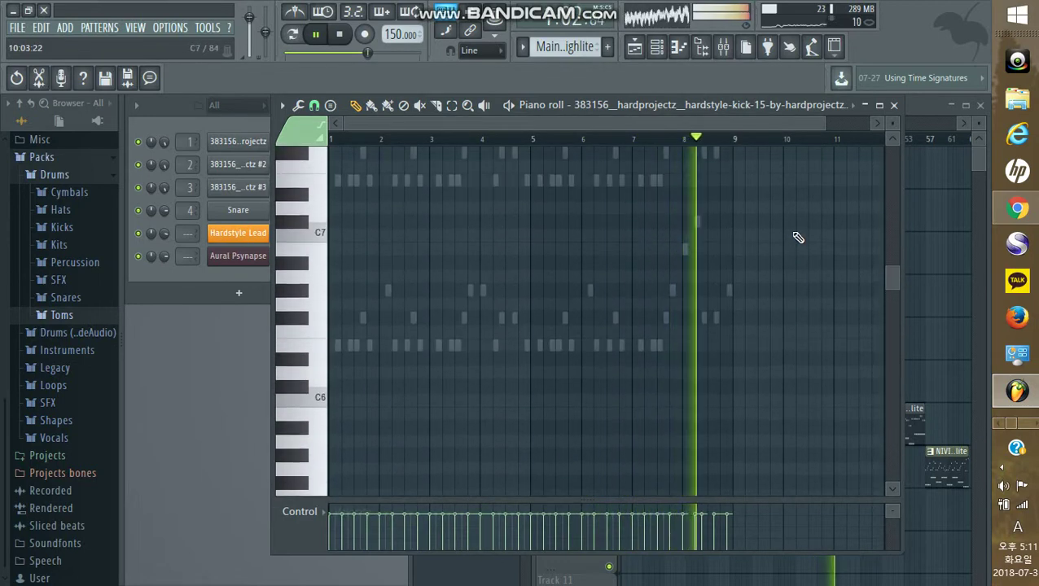
{"action": "left_click_drag", "start_coordinate": [892, 123], "coordinate": [892, 159]}
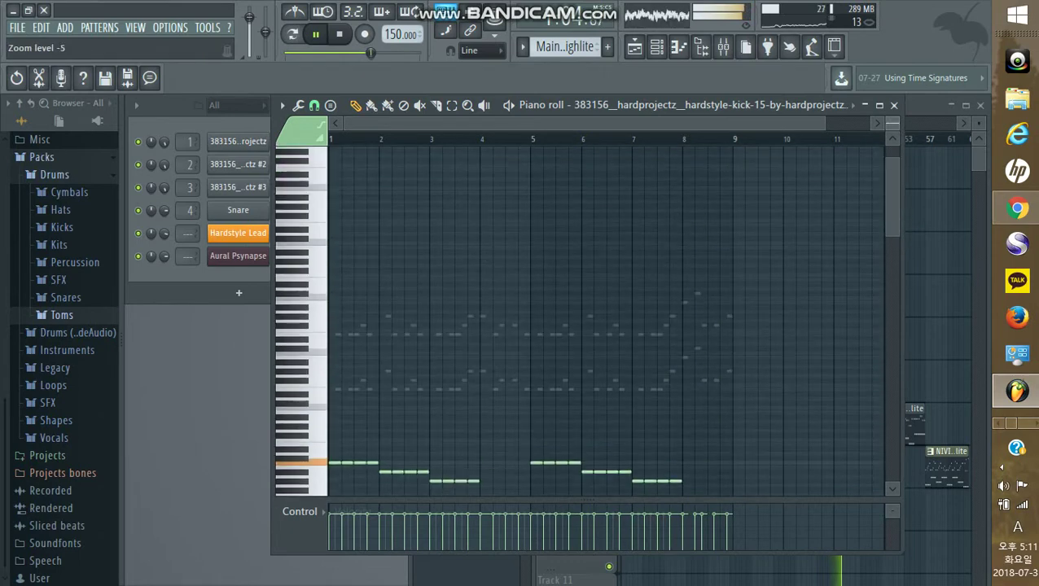
{"action": "scroll", "coordinate": [892, 244], "scroll_direction": "up", "scroll_amount": 1}
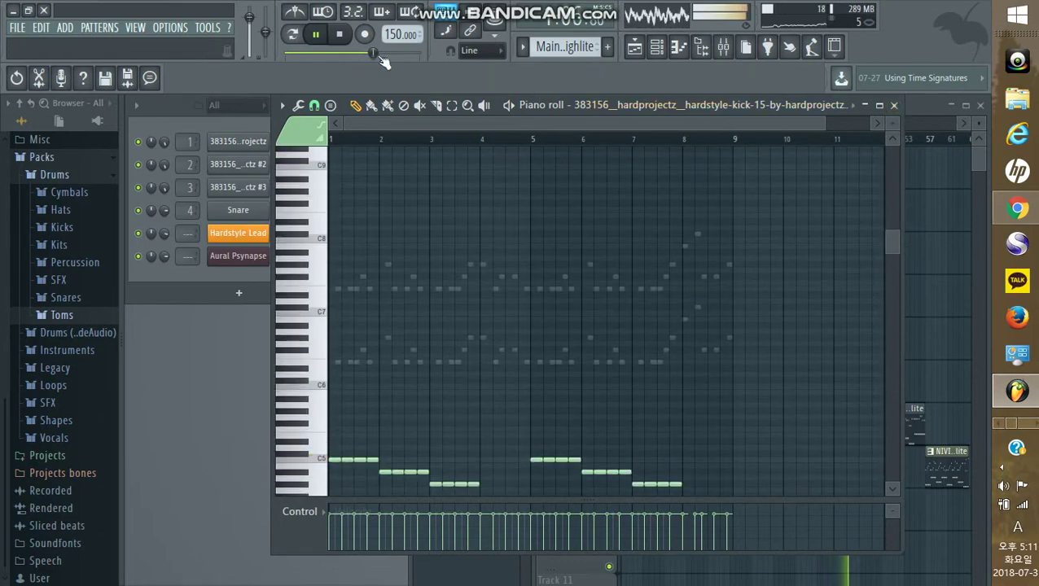
{"action": "left_click", "coordinate": [893, 106]}
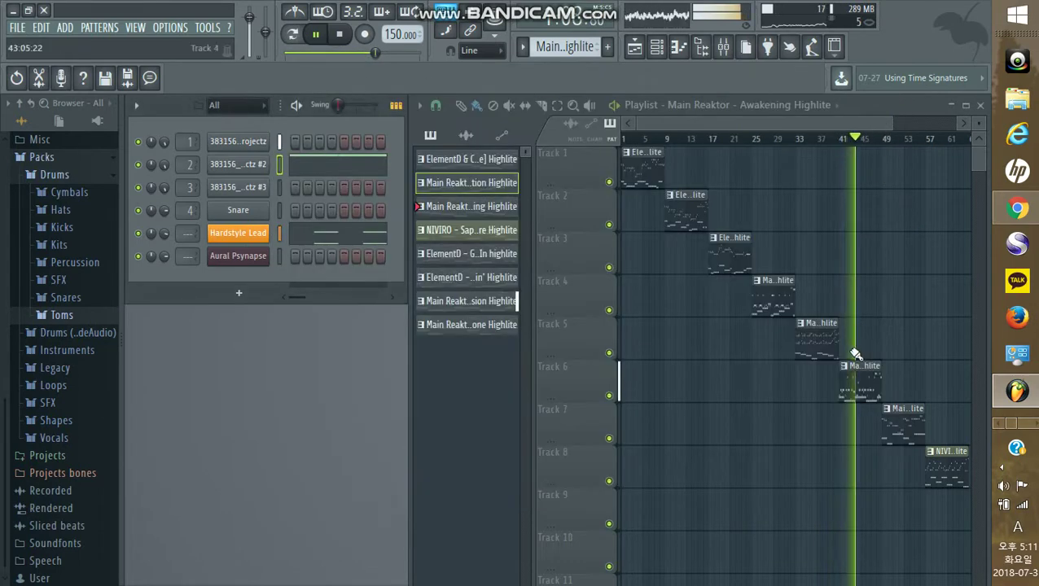
Examine the kick notes of the Track 6 pattern clip in the piano roll, and close it.
{"action": "double_click", "coordinate": [845, 377]}
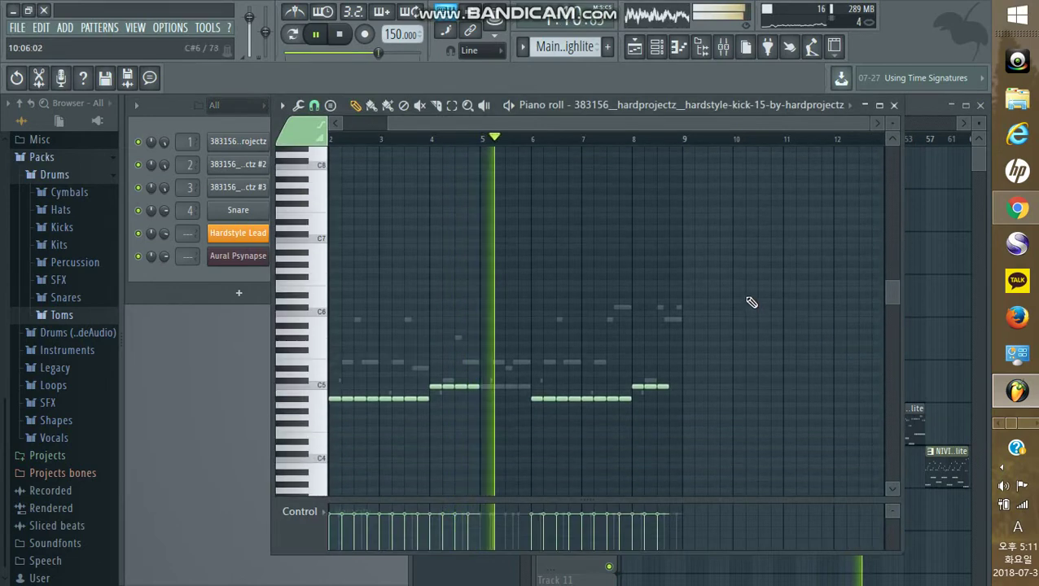
{"action": "left_click_drag", "start_coordinate": [892, 123], "coordinate": [892, 106]}
{"action": "scroll", "coordinate": [799, 277], "scroll_direction": "up", "scroll_amount": 2}
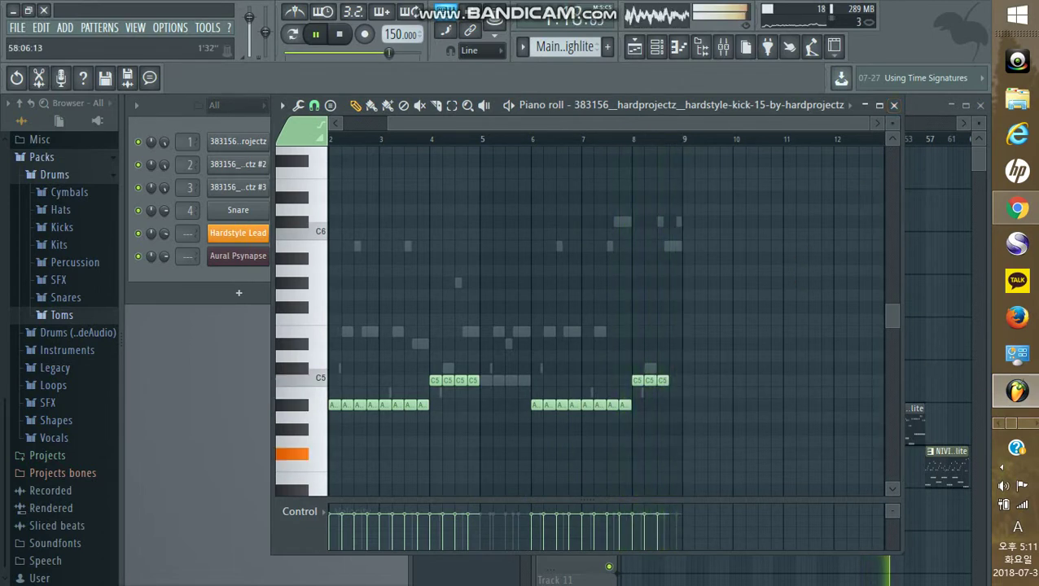
{"action": "left_click", "coordinate": [894, 105]}
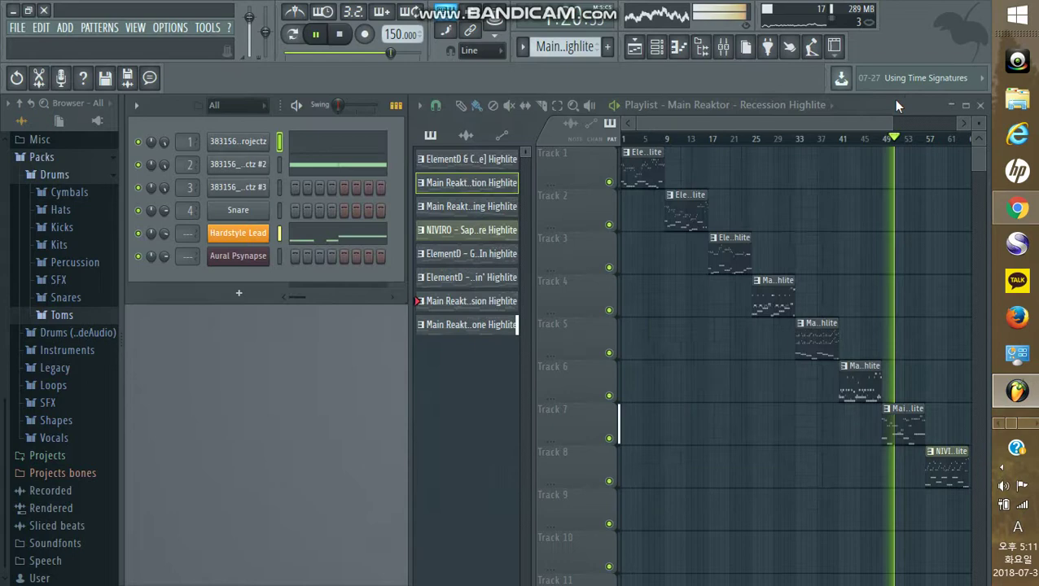
Examine the kick notes and the Hardstyle Lead melody of the Track 7 clip in the piano roll, and close it.
{"action": "double_click", "coordinate": [907, 440]}
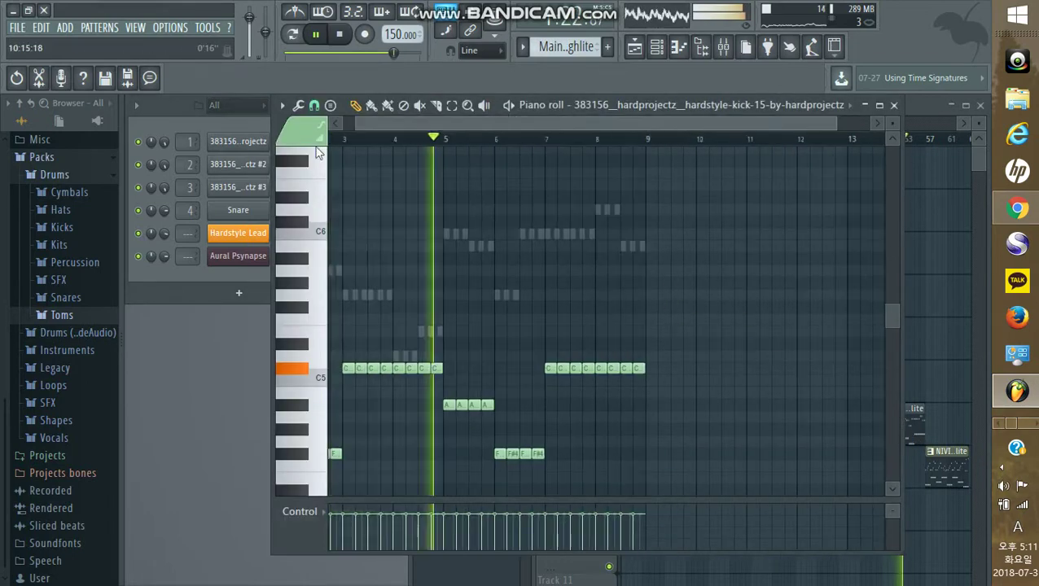
{"action": "scroll", "coordinate": [824, 329], "scroll_direction": "down", "scroll_amount": 2}
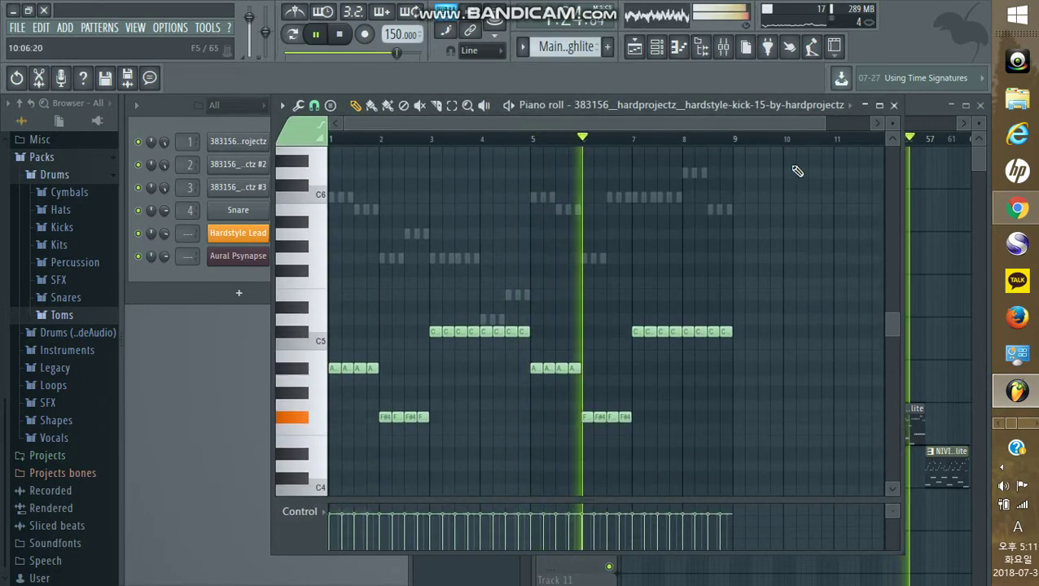
{"action": "left_click", "coordinate": [812, 104]}
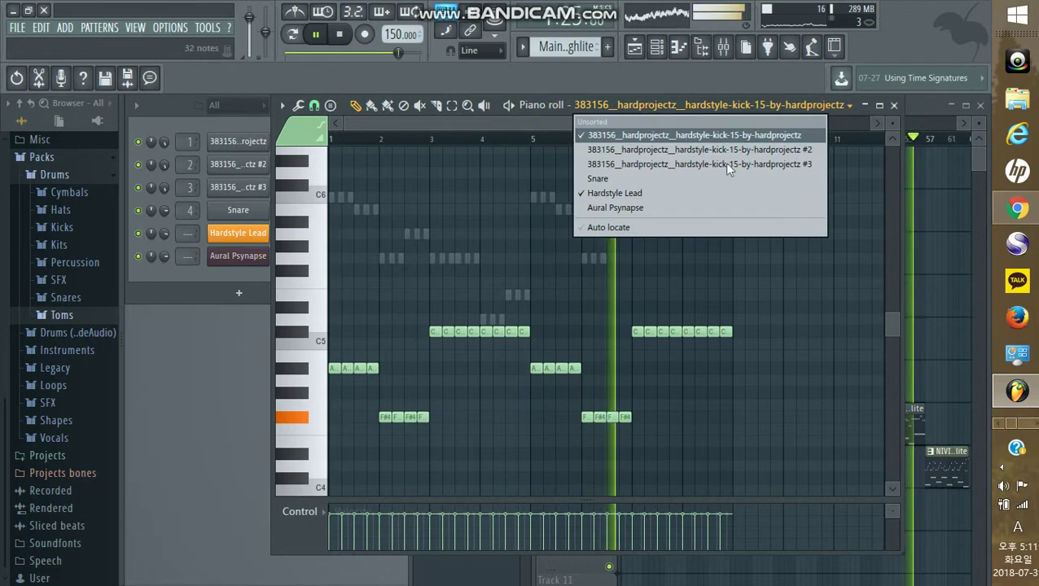
{"action": "left_click", "coordinate": [689, 192]}
{"action": "scroll", "coordinate": [777, 234], "scroll_direction": "up", "scroll_amount": 2}
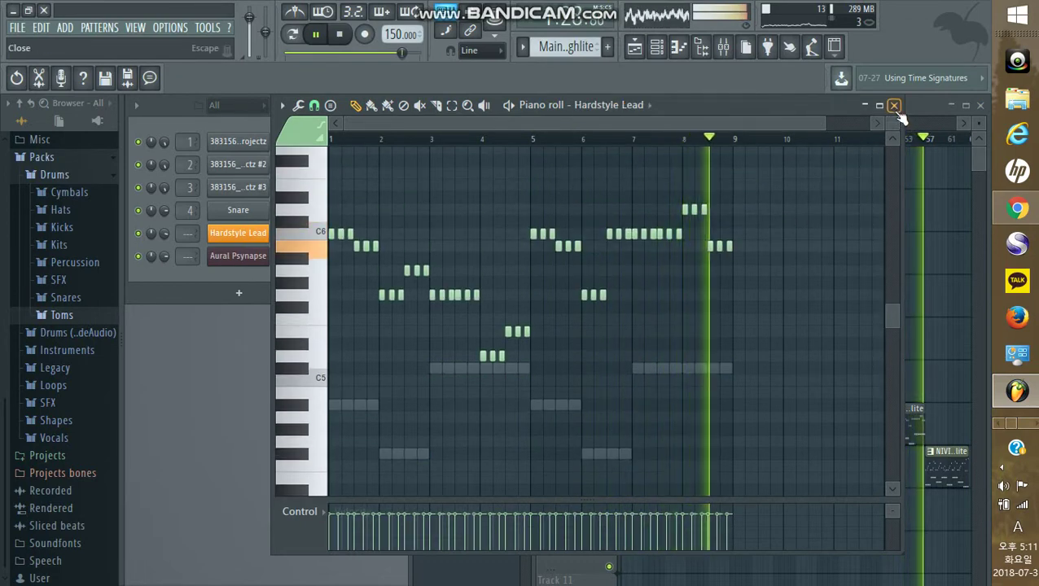
{"action": "left_click", "coordinate": [963, 421]}
Examine the kick notes of the NIVIRO - Sapphire Highlite clip on Track 8 in the piano roll, and close it.
{"action": "double_click", "coordinate": [944, 469]}
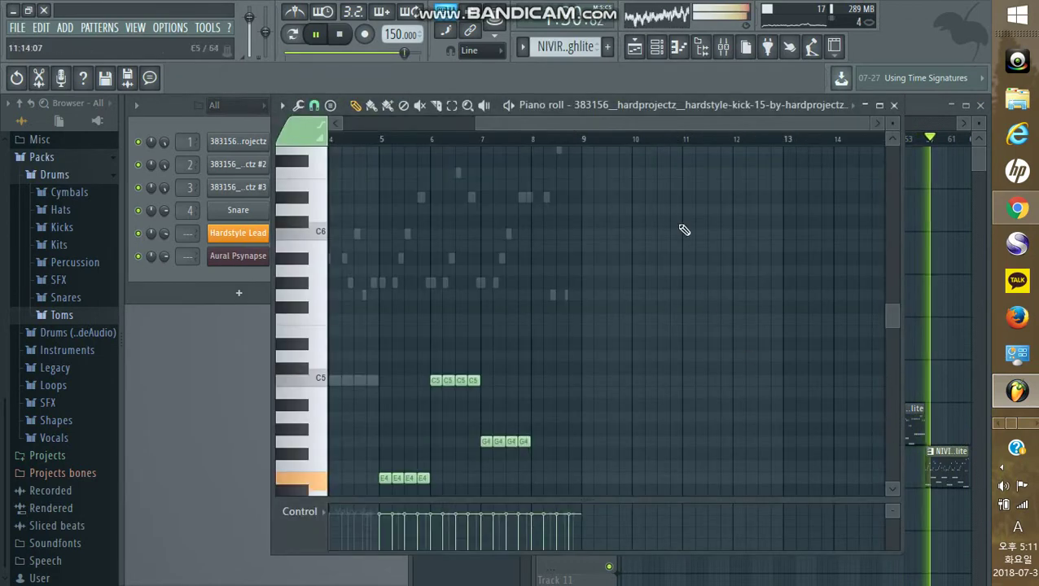
{"action": "left_click_drag", "start_coordinate": [658, 126], "coordinate": [383, 131]}
{"action": "scroll", "coordinate": [534, 256], "scroll_direction": "up", "scroll_amount": 3}
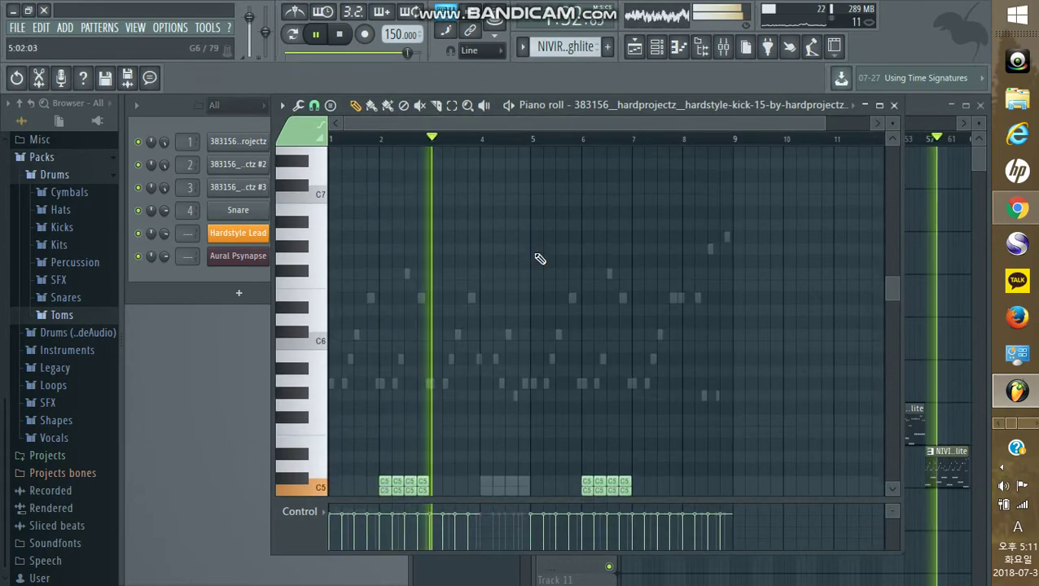
{"action": "scroll", "coordinate": [535, 256], "scroll_direction": "down", "scroll_amount": 7}
{"action": "scroll", "coordinate": [538, 260], "scroll_direction": "up", "scroll_amount": 3}
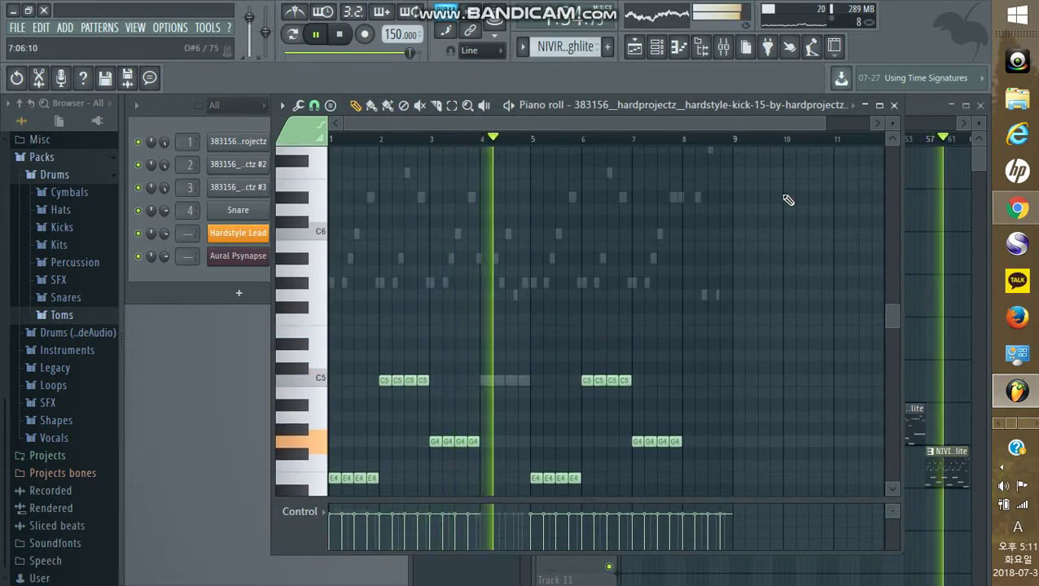
{"action": "left_click_drag", "start_coordinate": [892, 123], "coordinate": [892, 134]}
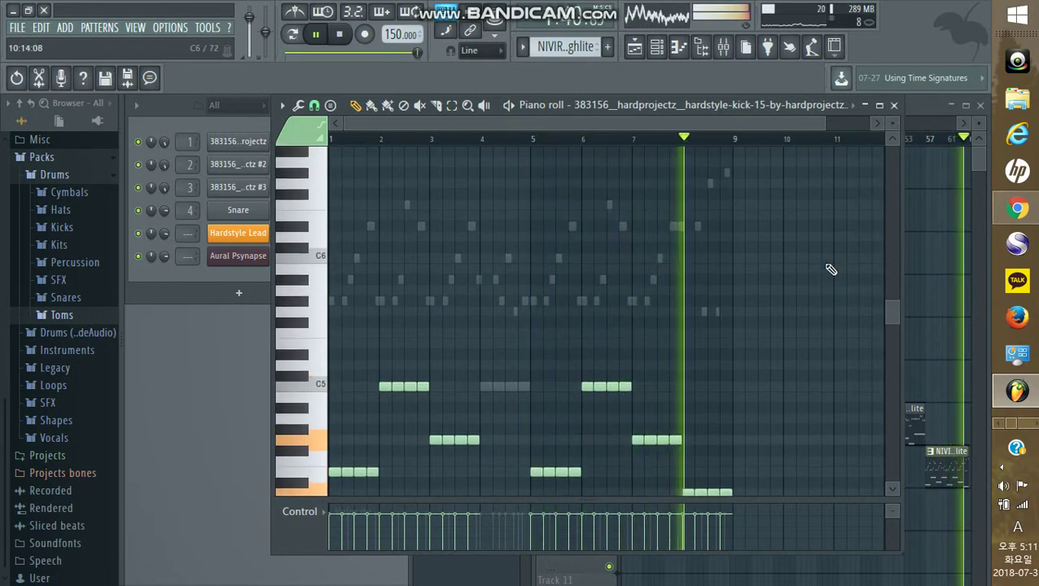
{"action": "left_click", "coordinate": [893, 104]}
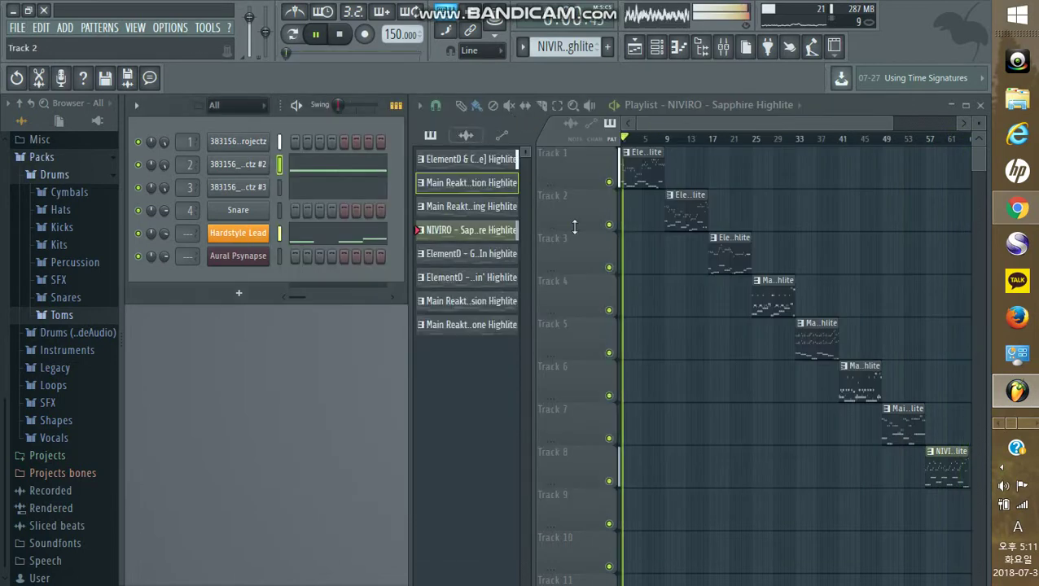
Play the ElementD & Cordinatez - Radiate pattern by itself and view its kick and Hardstyle Lead notes in the piano roll.
{"action": "left_click", "coordinate": [440, 163]}
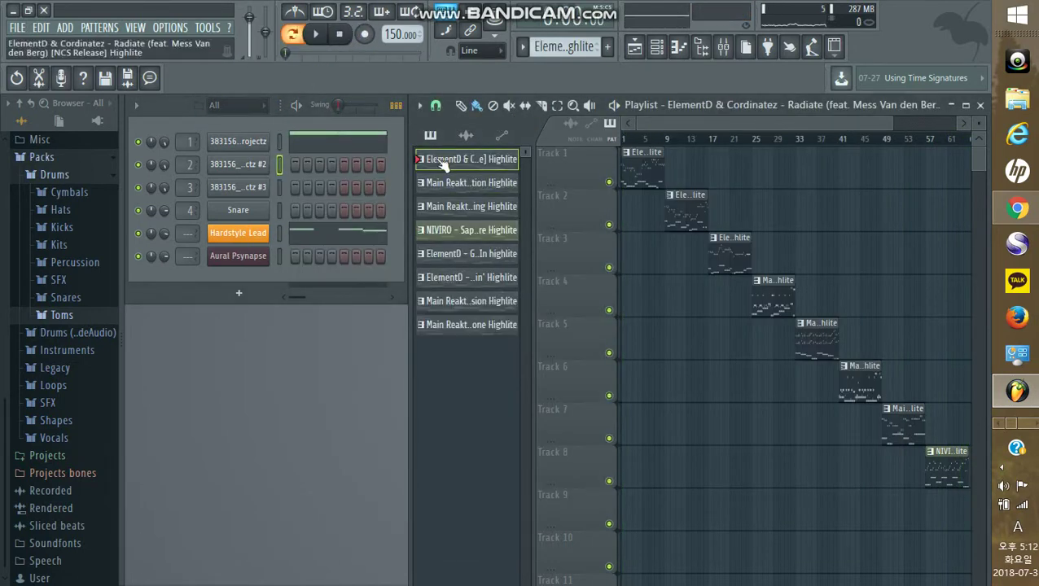
{"action": "key", "text": "F7"}
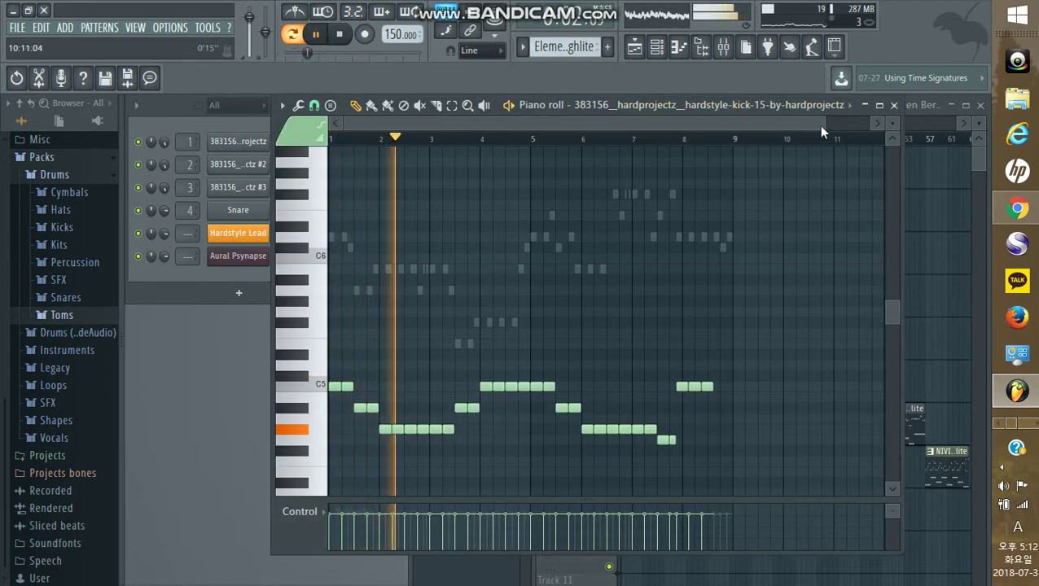
{"action": "left_click_drag", "start_coordinate": [818, 126], "coordinate": [694, 195]}
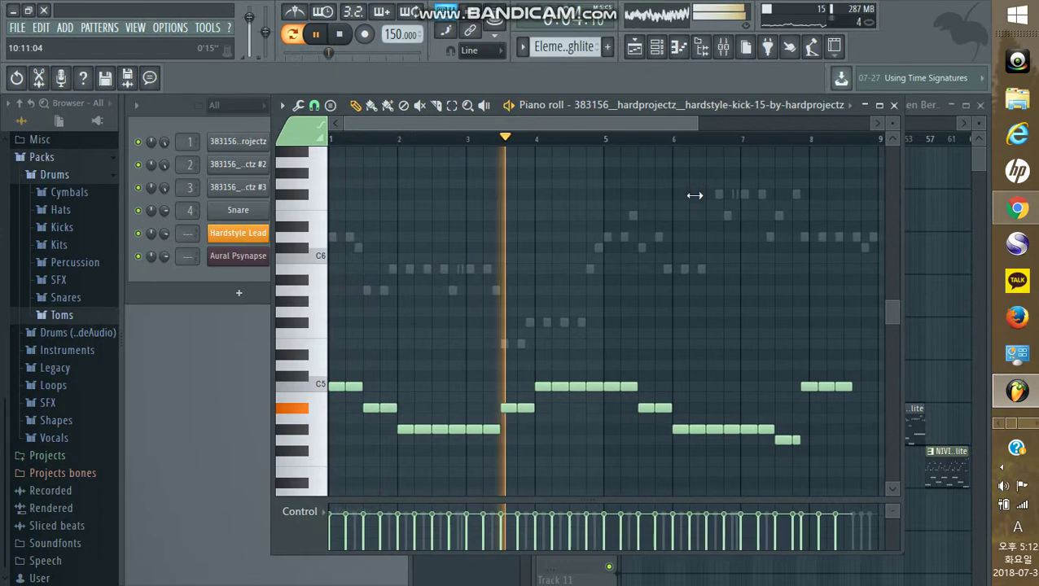
{"action": "left_click", "coordinate": [705, 105]}
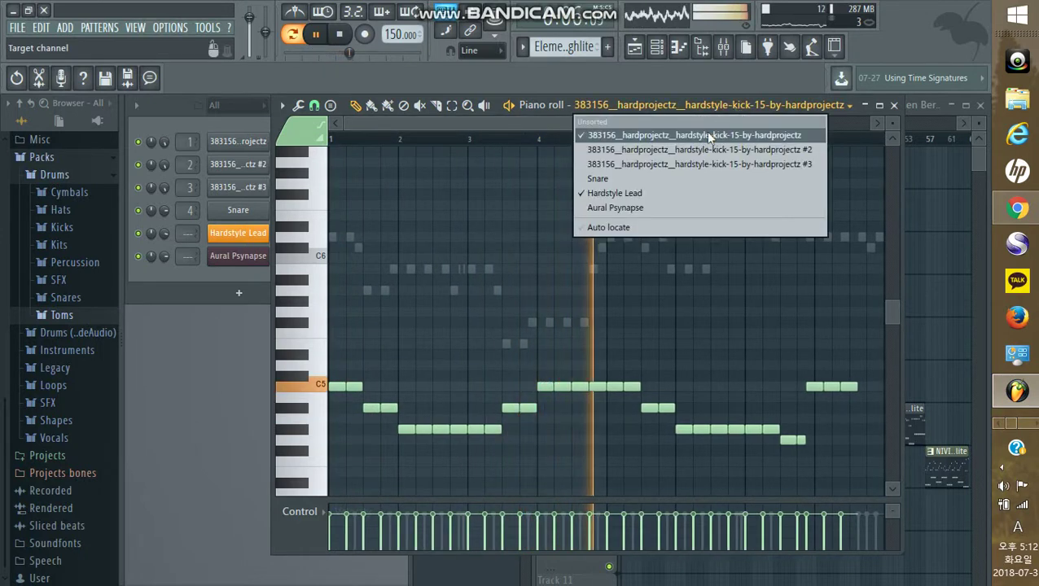
{"action": "left_click", "coordinate": [669, 190]}
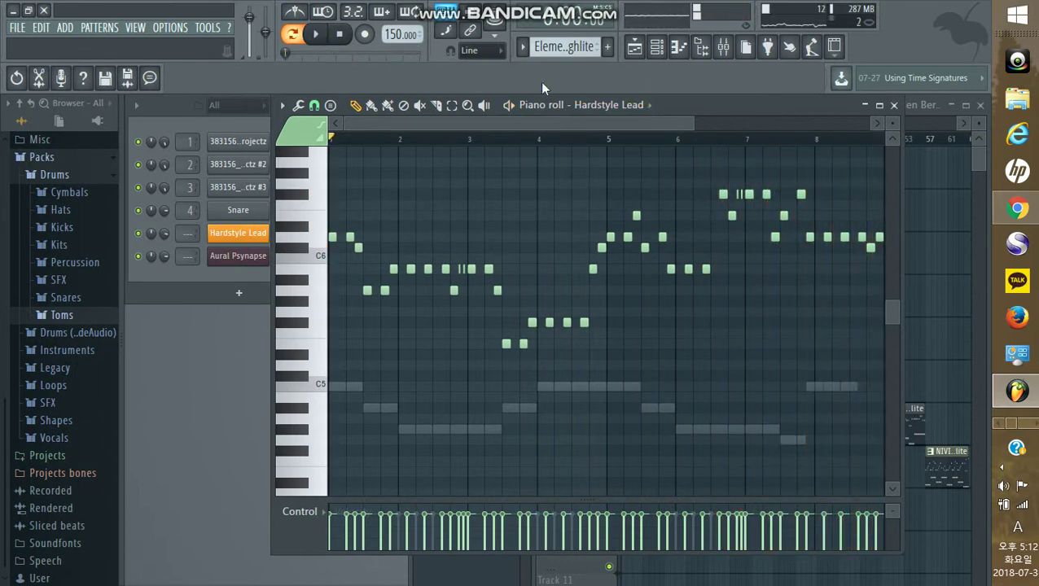
Play the Main Reaktor Salvation and Awakening Highlite patterns one after the other with their Hardstyle Lead notes shown.
{"action": "scroll", "coordinate": [564, 53], "scroll_direction": "up", "scroll_amount": 1}
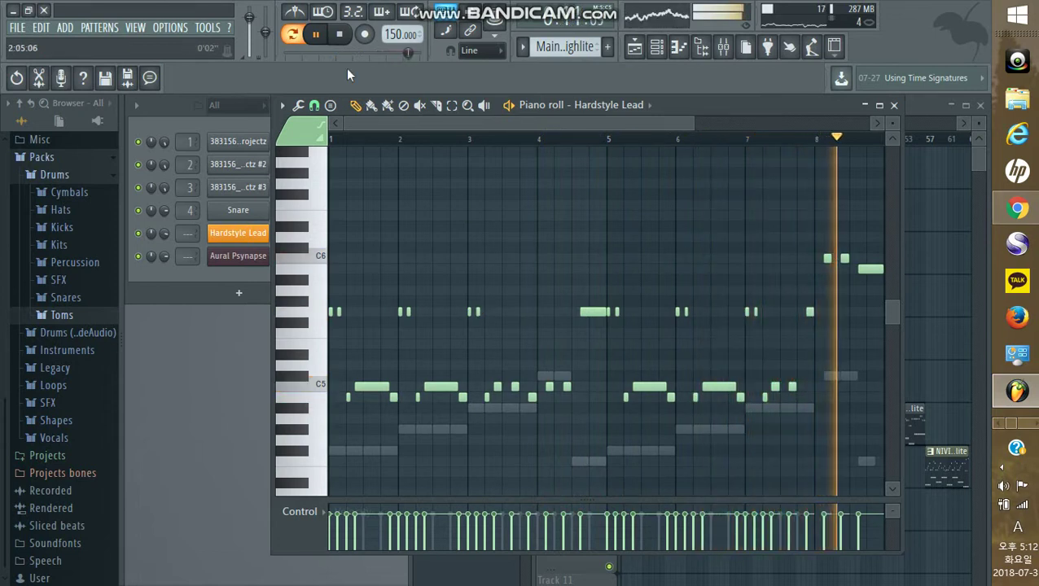
{"action": "left_click", "coordinate": [343, 35]}
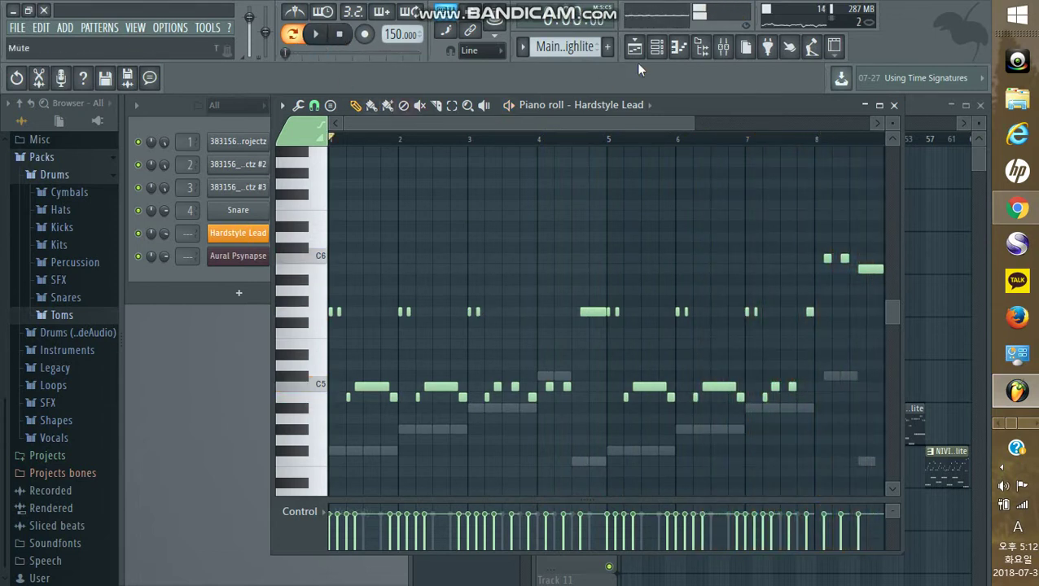
{"action": "scroll", "coordinate": [575, 42], "scroll_direction": "down", "scroll_amount": 1}
{"action": "left_click", "coordinate": [320, 35]}
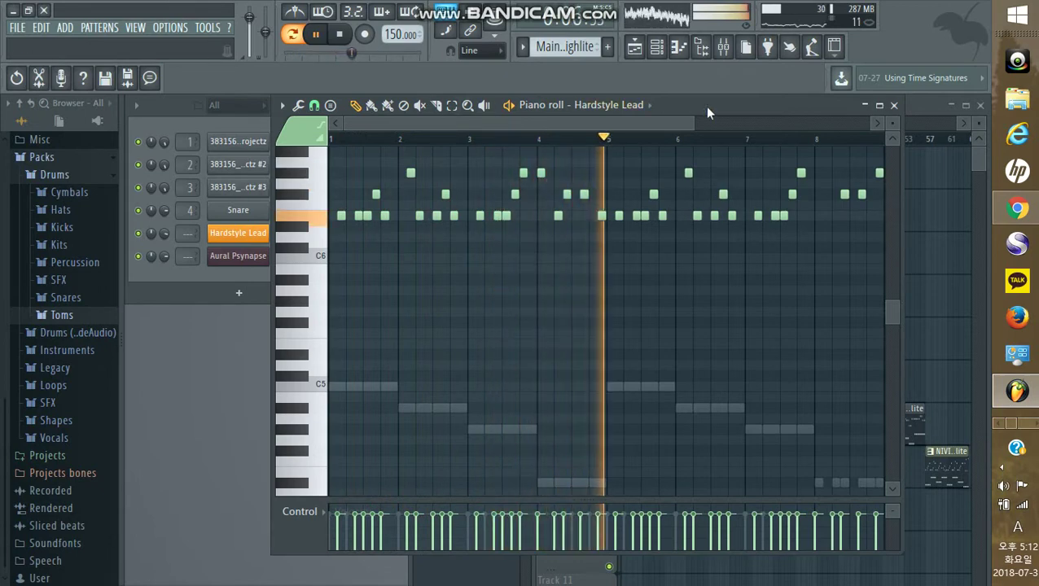
Reposition the piano roll, stop the Awakening Highlite playback, and play the NIVIRO - Sapphire Highlite pattern with its Hardstyle Lead notes shown.
{"action": "left_click_drag", "start_coordinate": [703, 108], "coordinate": [624, 130]}
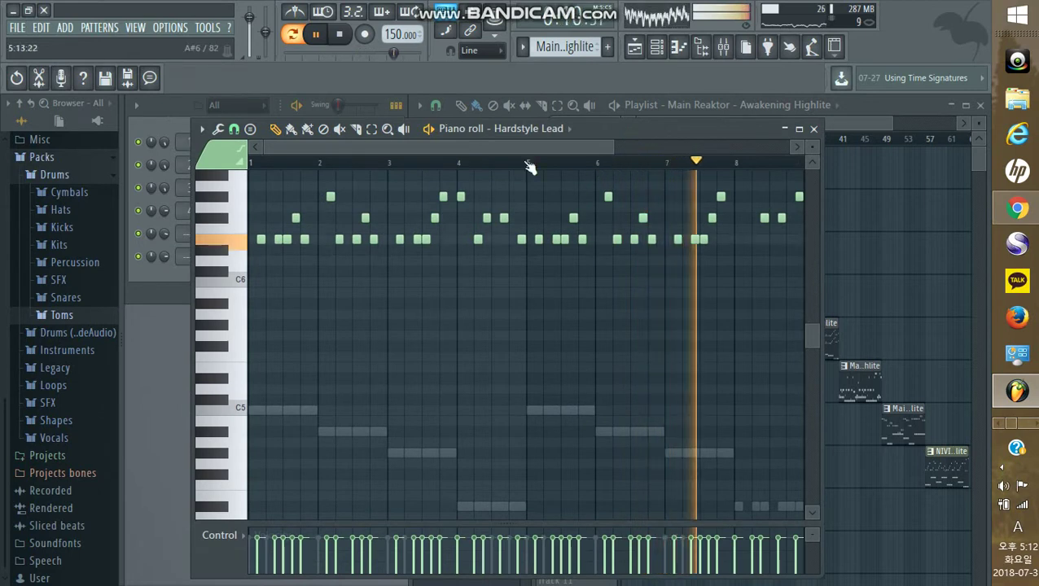
{"action": "left_click", "coordinate": [341, 35]}
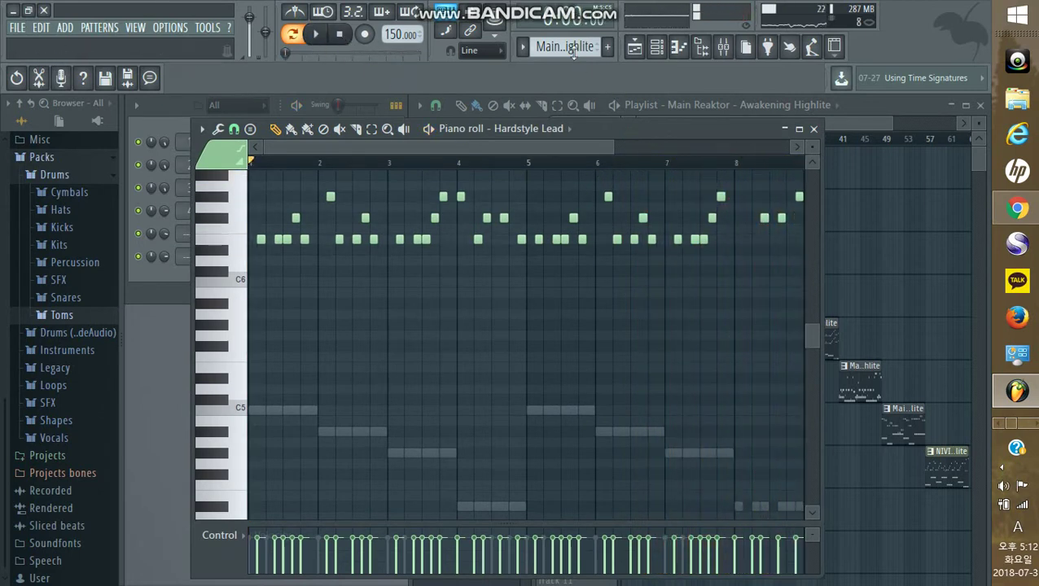
{"action": "scroll", "coordinate": [573, 51], "scroll_direction": "down", "scroll_amount": 1}
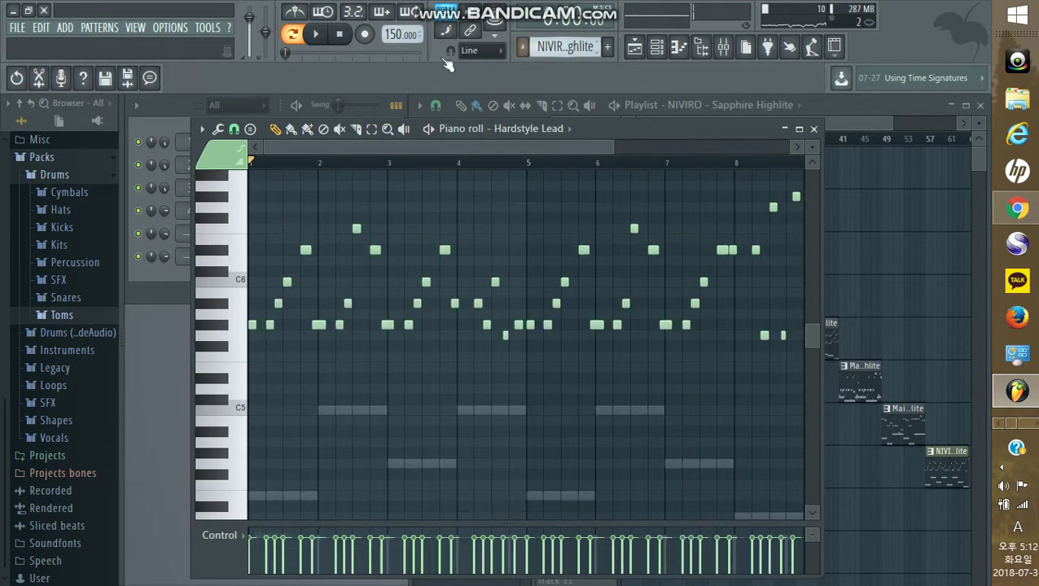
{"action": "left_click", "coordinate": [322, 46]}
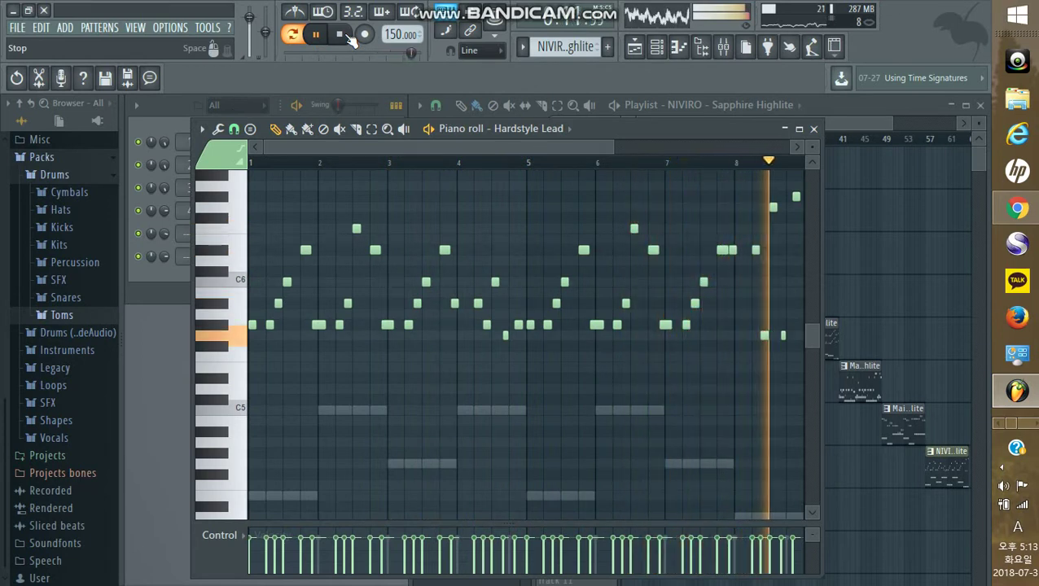
{"action": "left_click", "coordinate": [348, 37]}
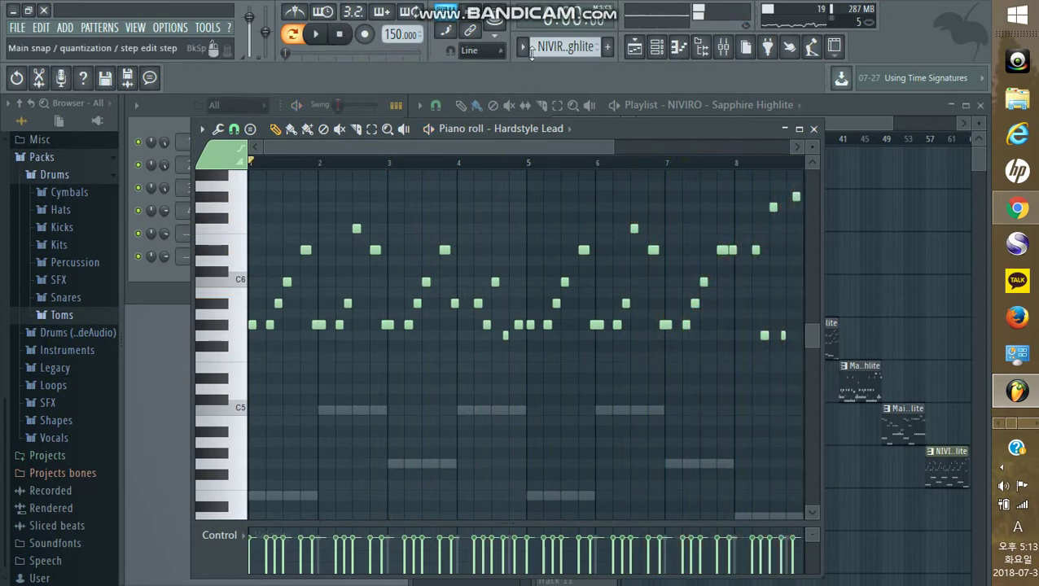
Play the ElementD - Fallin' and Main Reaktor - Recession Highlite patterns in turn with their Hardstyle Lead notes shown.
{"action": "scroll", "coordinate": [556, 48], "scroll_direction": "down", "scroll_amount": 1}
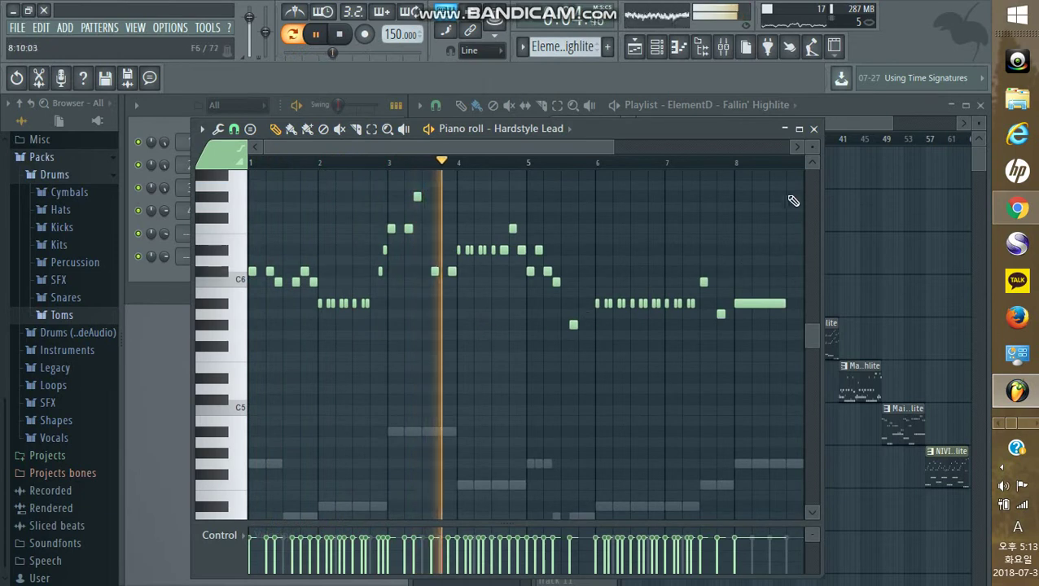
{"action": "left_click_drag", "start_coordinate": [812, 147], "coordinate": [811, 155]}
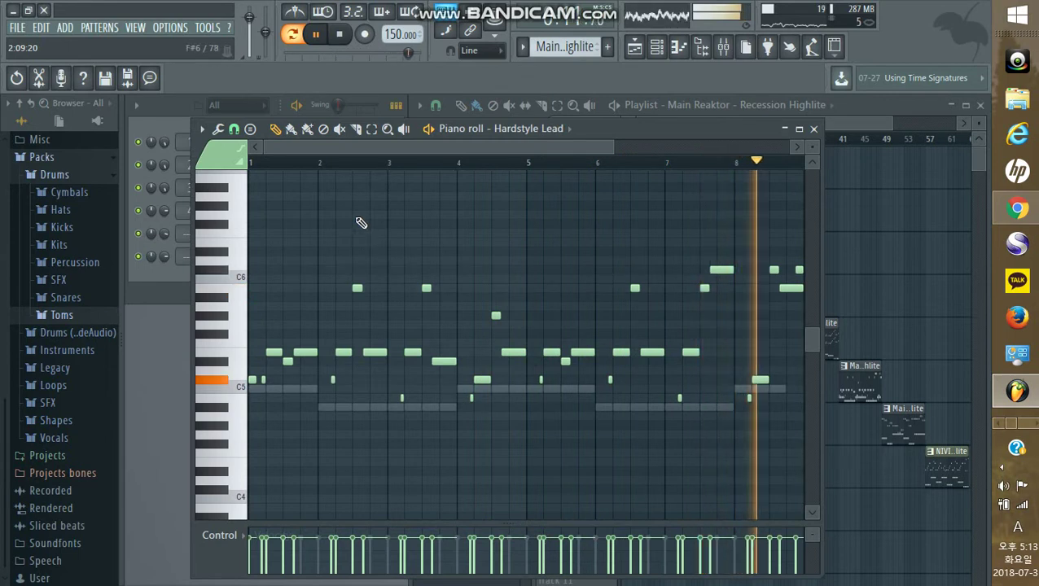
{"action": "left_click", "coordinate": [340, 34]}
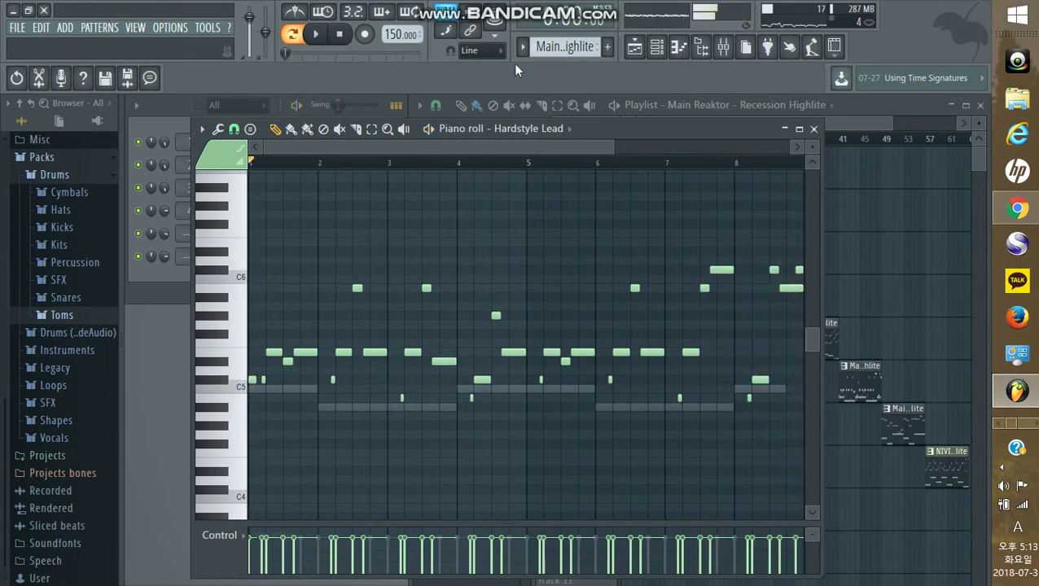
Play the Main Reaktor - Alone Highlite pattern with its Hardstyle Lead notes shown, and close the piano roll.
{"action": "scroll", "coordinate": [573, 45], "scroll_direction": "down", "scroll_amount": 1}
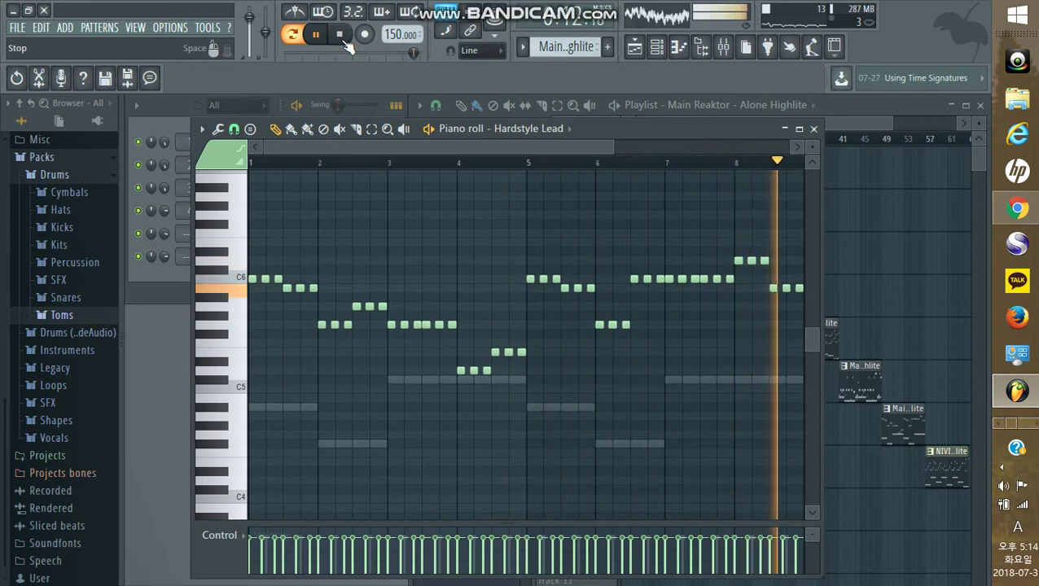
{"action": "scroll", "coordinate": [556, 43], "scroll_direction": "down", "scroll_amount": 1}
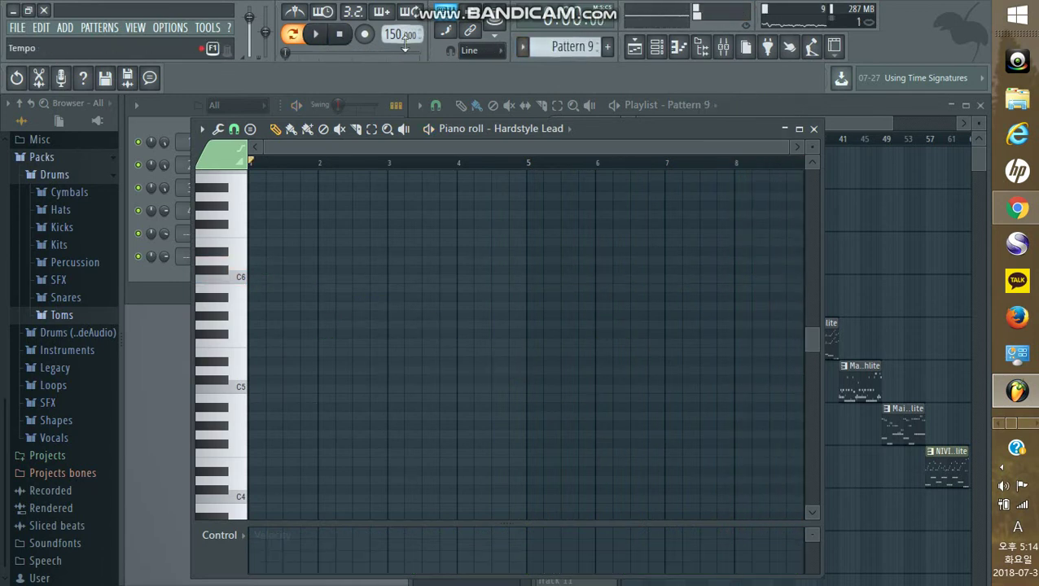
{"action": "scroll", "coordinate": [554, 46], "scroll_direction": "up", "scroll_amount": 1}
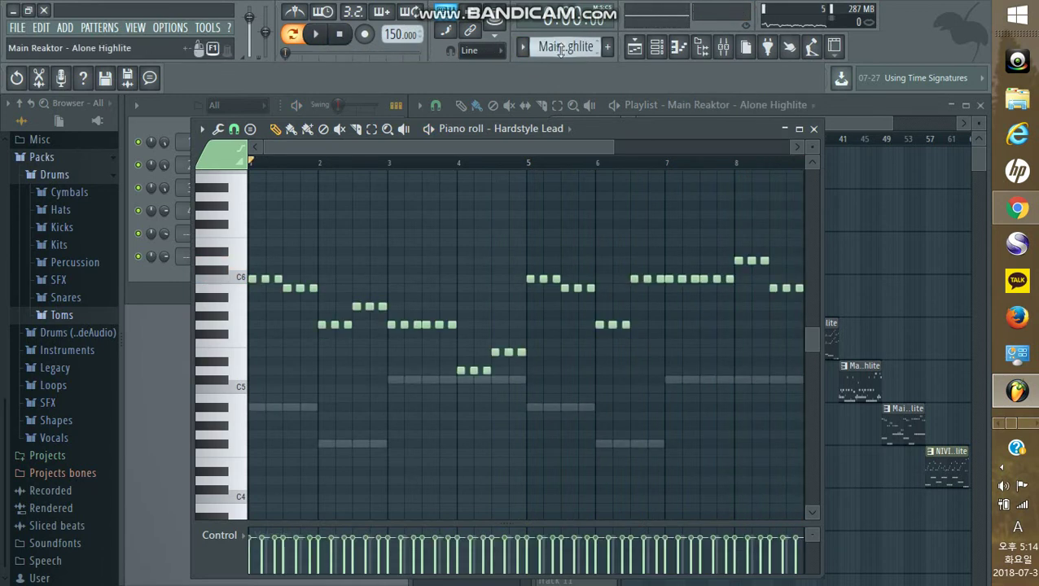
{"action": "scroll", "coordinate": [560, 49], "scroll_direction": "down", "scroll_amount": 1}
{"action": "scroll", "coordinate": [560, 49], "scroll_direction": "up", "scroll_amount": 1}
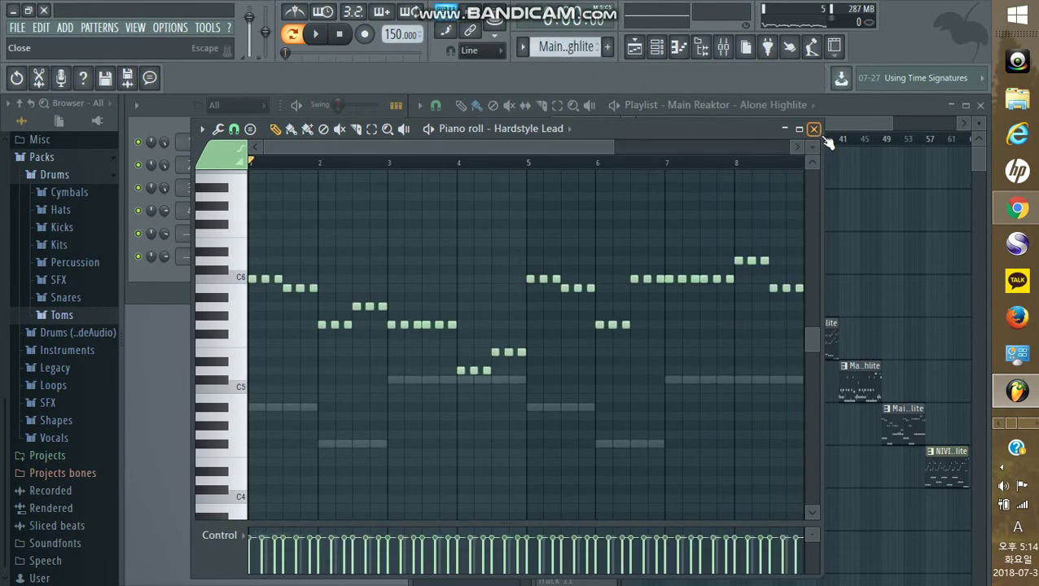
{"action": "key", "text": "Escape"}
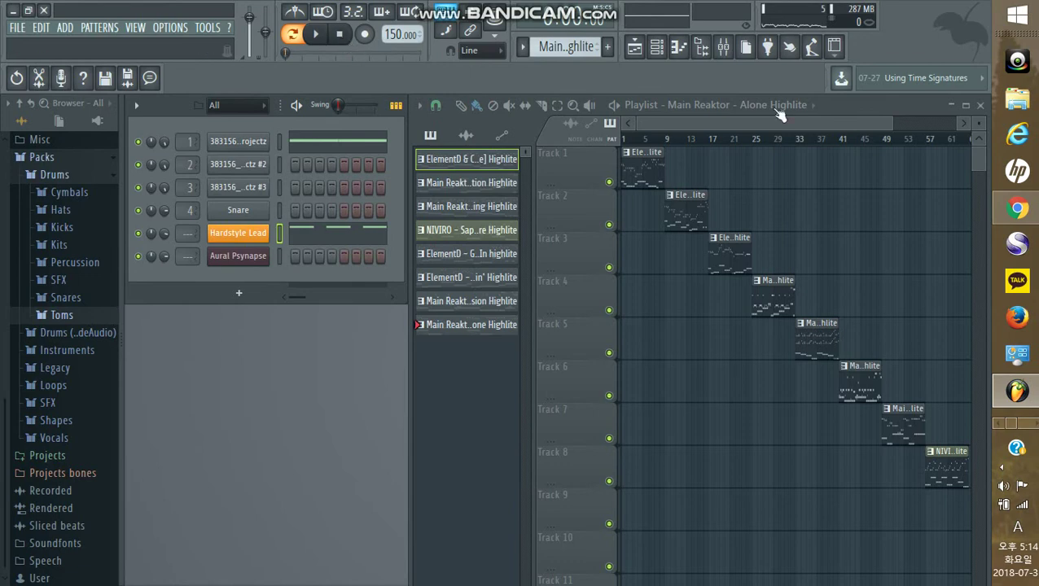
{"action": "left_click", "coordinate": [1028, 432]}
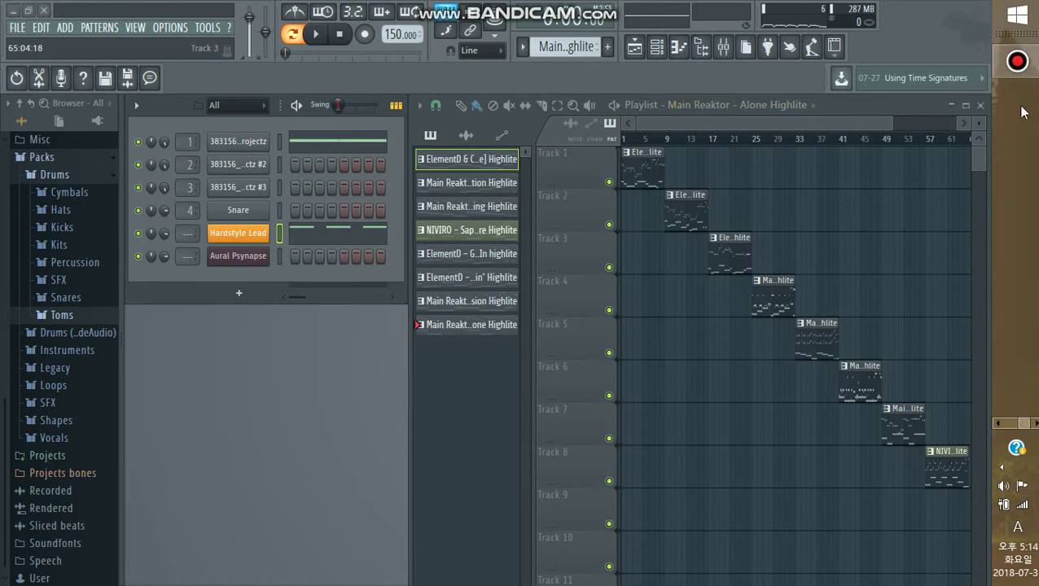